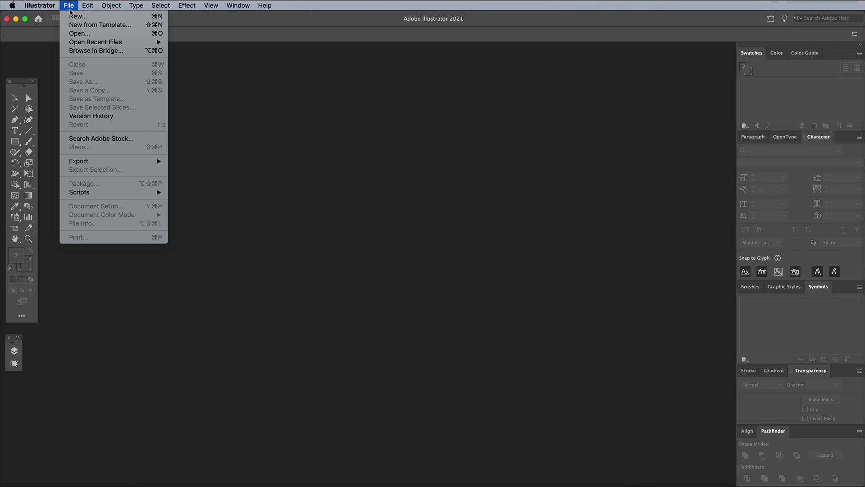
- Create a new A4 landscape document in pixels (841.8898 × 595.2756 px) with RGB colour mode
left_click(73, 19)
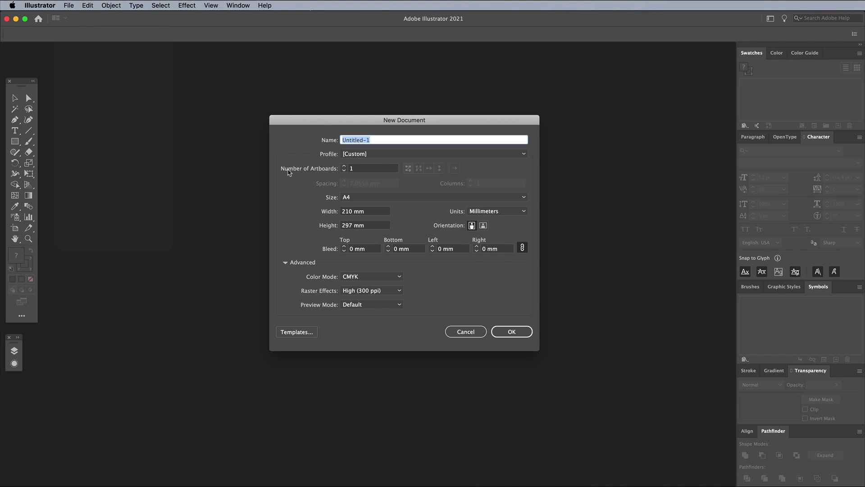
left_click(485, 211)
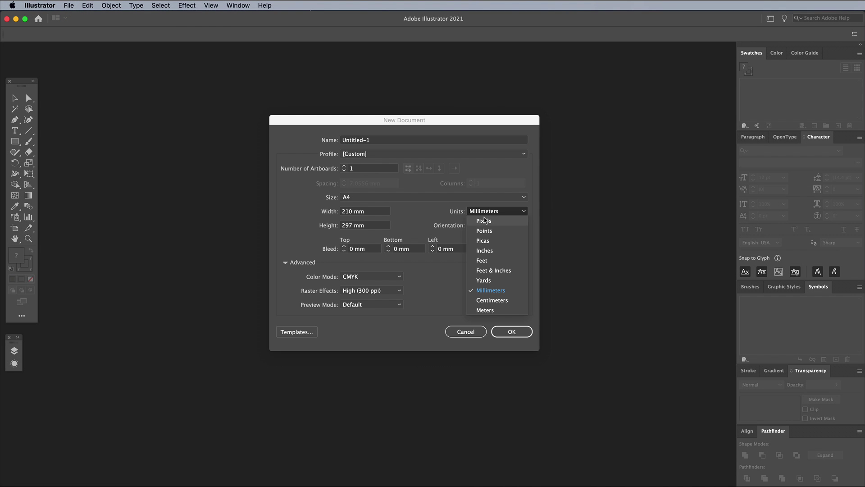
left_click(483, 220)
left_click(382, 277)
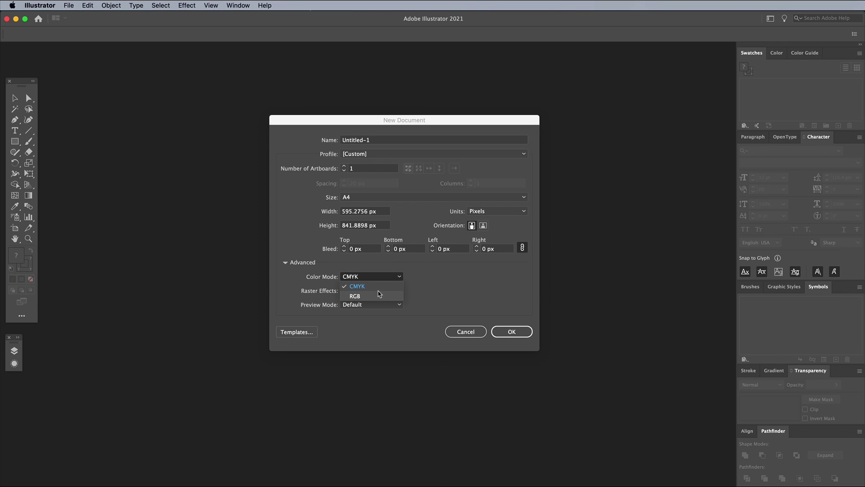
left_click(377, 296)
left_click(483, 225)
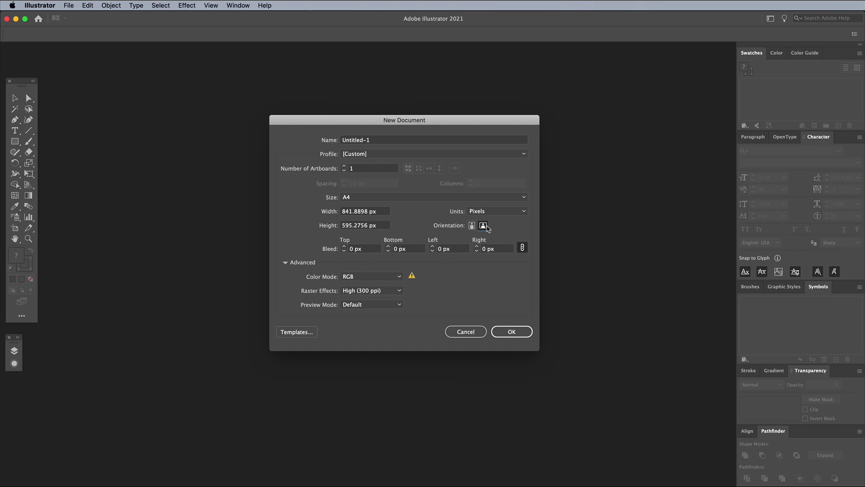
left_click(510, 331)
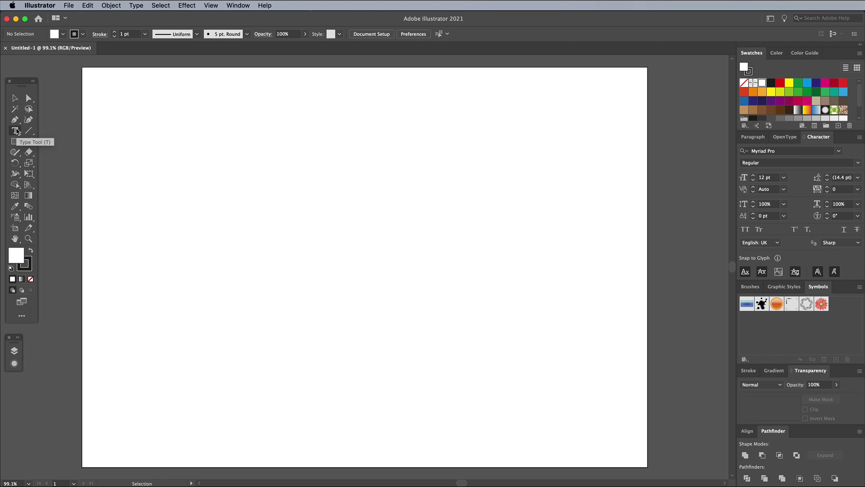
- Type the word 'ONE' on the artboard and set its font to Madrone Std
left_click(15, 130)
left_click(284, 228)
type("ONE")
key("super+a")
left_click(352, 34)
type("Mad")
key("Return")
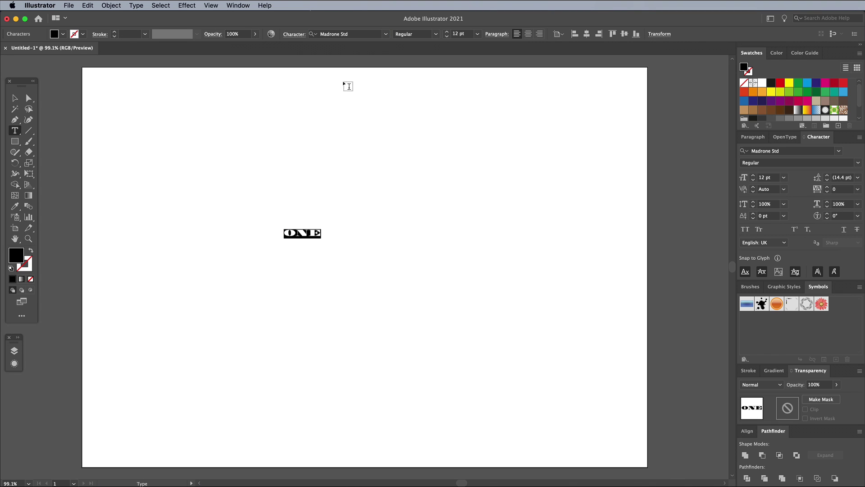
- Scale the ONE text up to about 163 pt so it spans the artboard
left_click(14, 98)
left_click_drag(283, 227, 107, 110)
left_click_drag(498, 280, 616, 362)
left_click_drag(463, 247, 464, 265)
- Apply Optical kerning to ONE and centre it on the artboard
left_click(784, 189)
left_click(766, 208)
left_click_drag(518, 296, 523, 296)
left_click(480, 380)
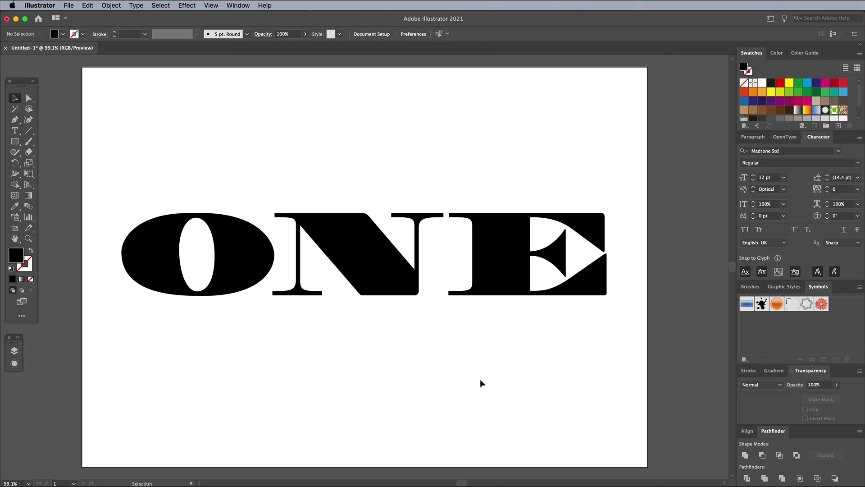
- Draw a small square at the page's top left filled with dark olive 30342A
left_click(15, 141)
left_click_drag(116, 89, 160, 133)
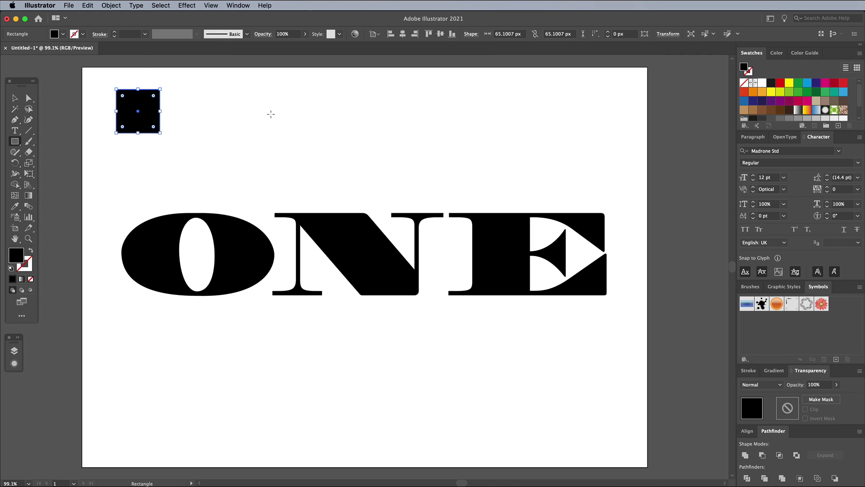
double_click(14, 257)
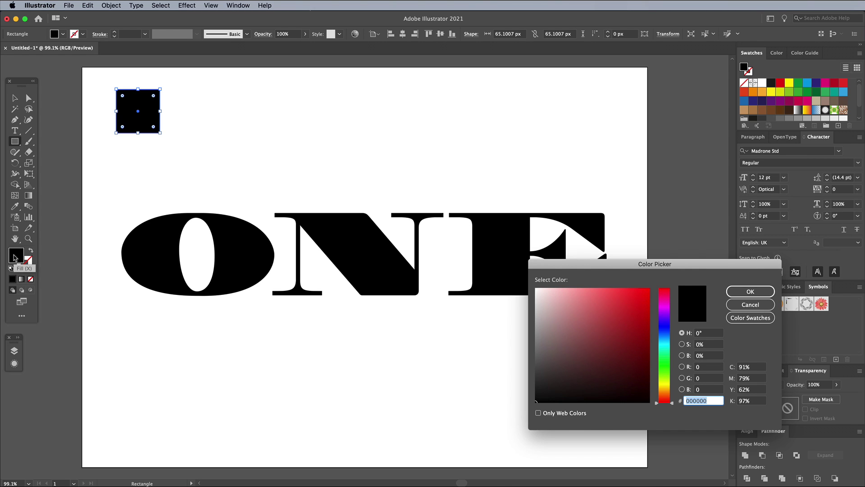
type("30342A")
key("Return")
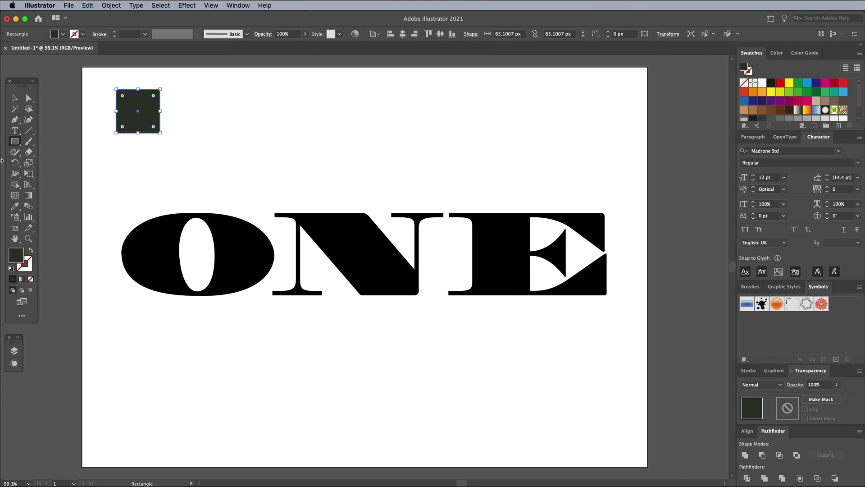
- Duplicate the square to its right and fill the copy with beige CFCCB6
left_click(14, 99)
left_click_drag(126, 114, 178, 114)
double_click(15, 256)
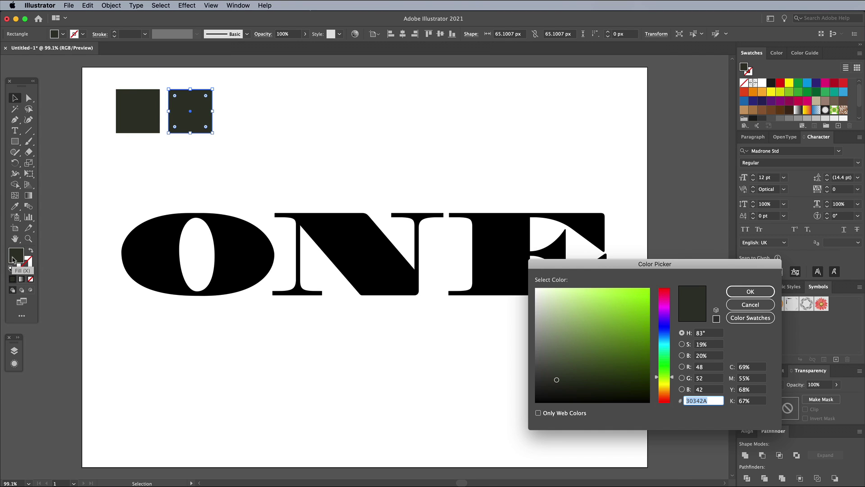
type("CFCCB6")
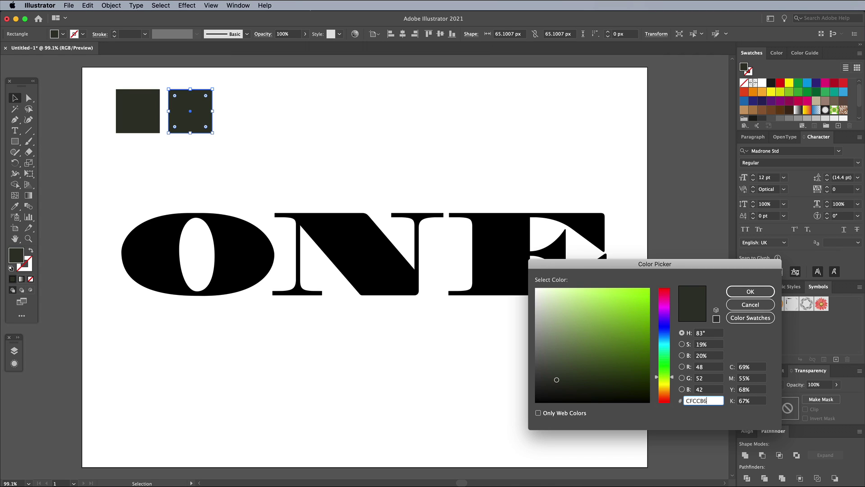
key("Return")
- Set the ONE text's fill to None so it becomes invisible
left_click(383, 160)
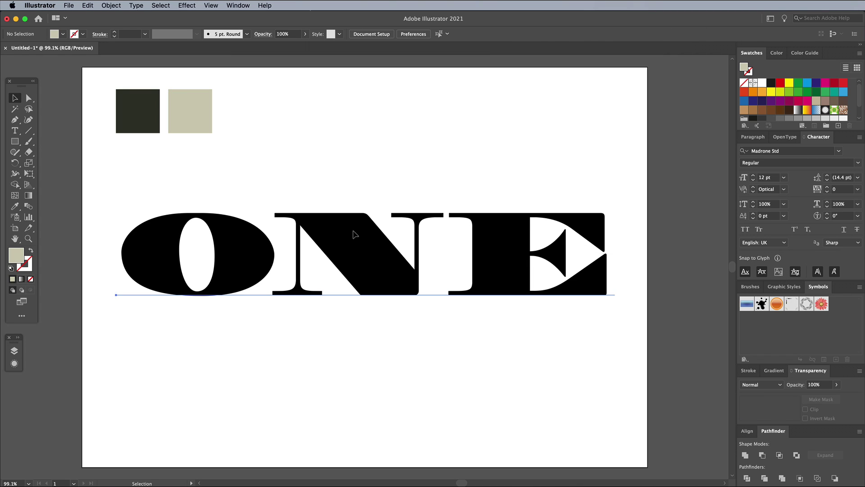
left_click(355, 234)
left_click(31, 279)
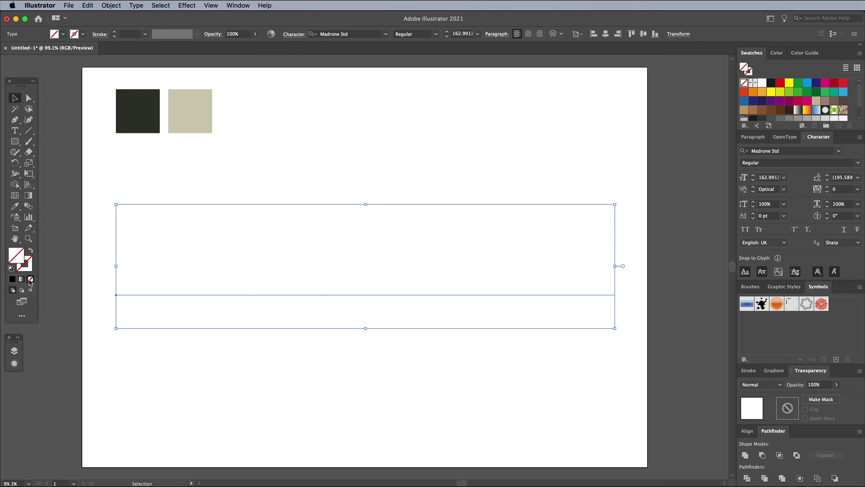
- Show the Appearance panel for the text and make the panel taller
left_click(15, 351)
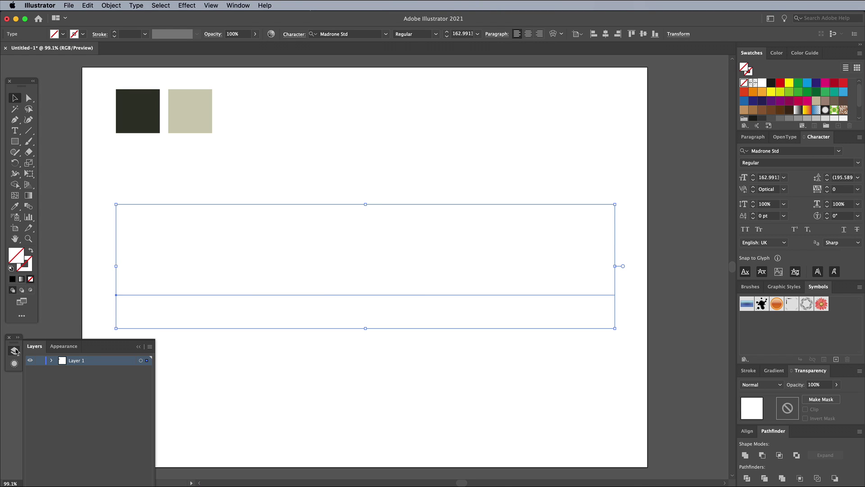
left_click(59, 352)
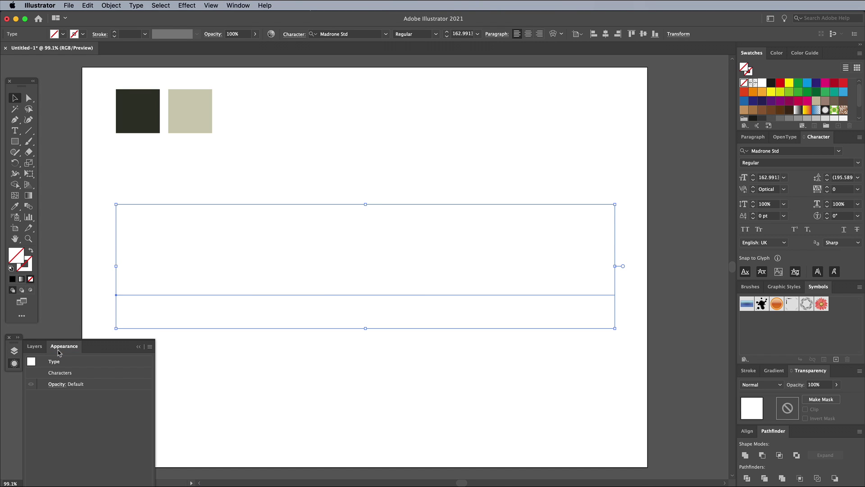
left_click(239, 5)
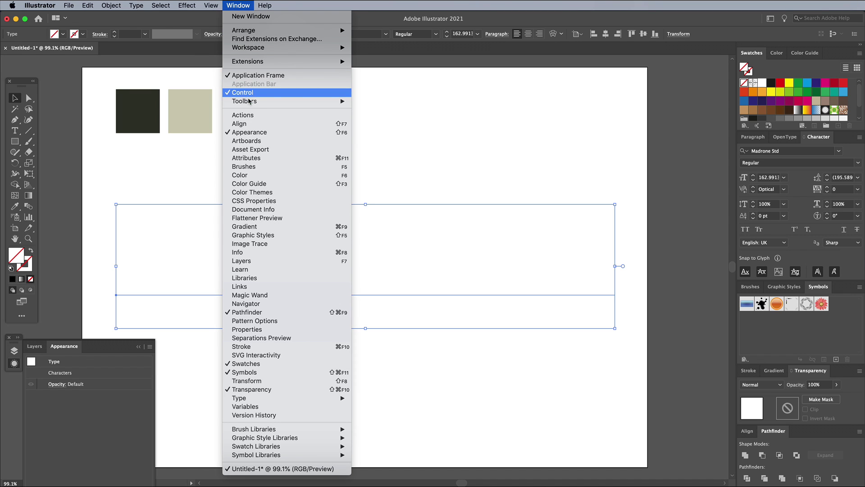
left_click(248, 132)
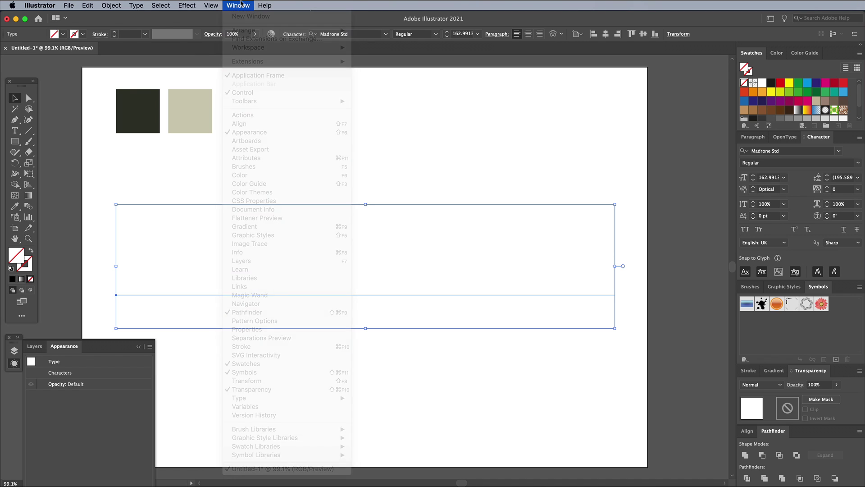
left_click_drag(153, 373, 144, 463)
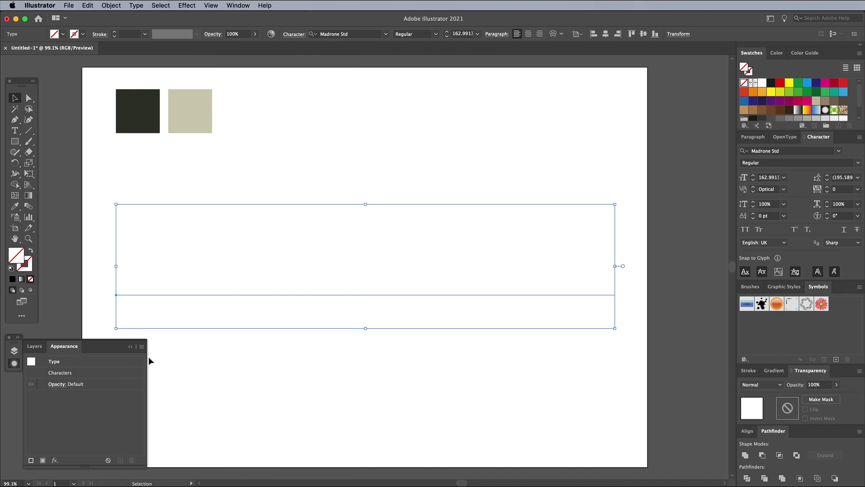
- Add a fill to ONE and colour it dark olive, sampled from the dark square
left_click(141, 346)
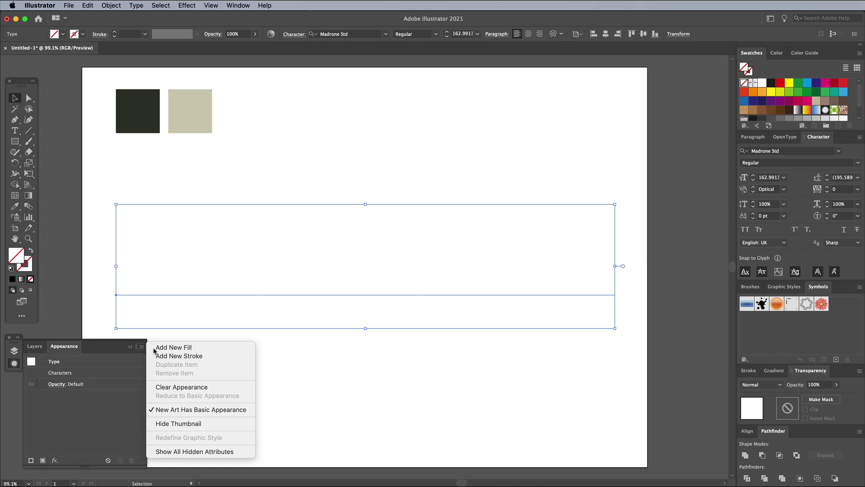
left_click(173, 347)
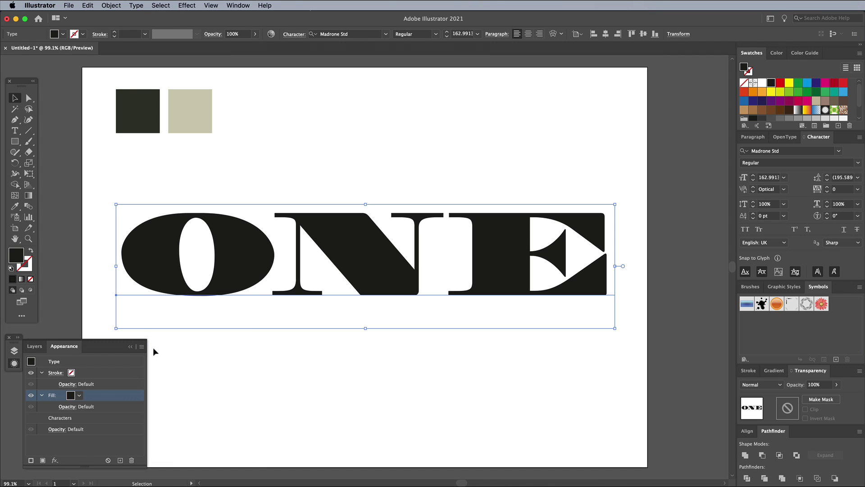
left_click(15, 206)
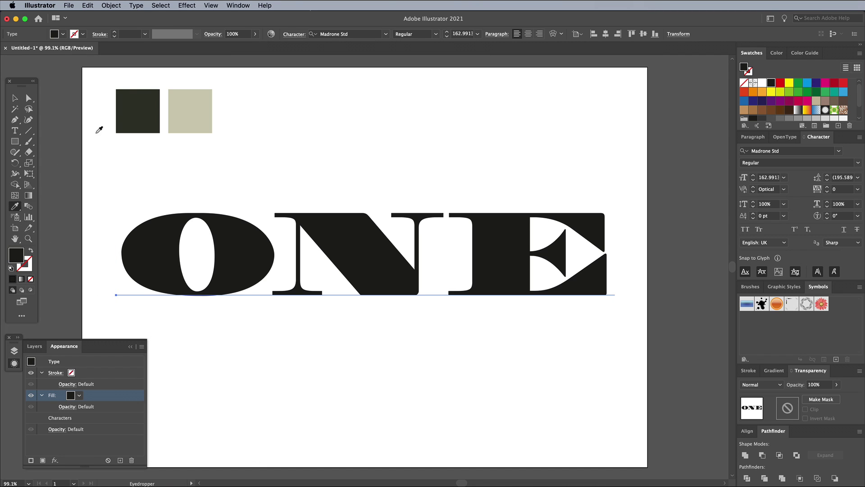
left_click(138, 111)
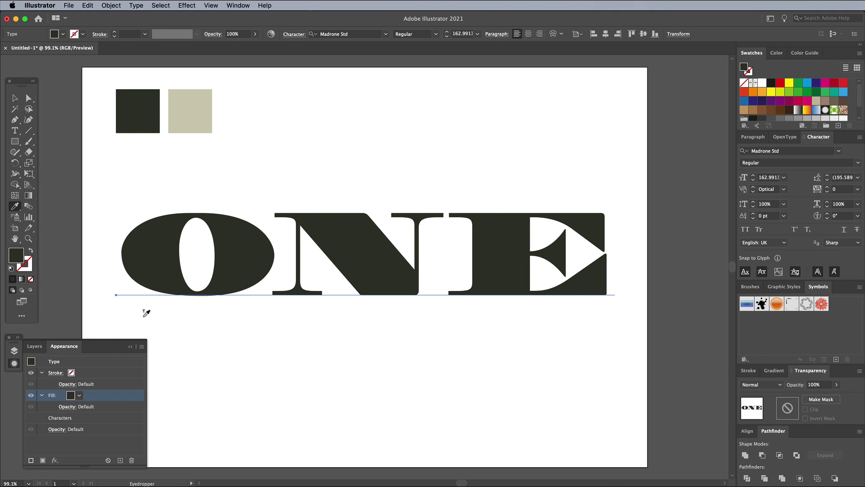
- Add a second fill on top and make it beige CFCCB6, sampled from the beige square
left_click(142, 346)
left_click(157, 348)
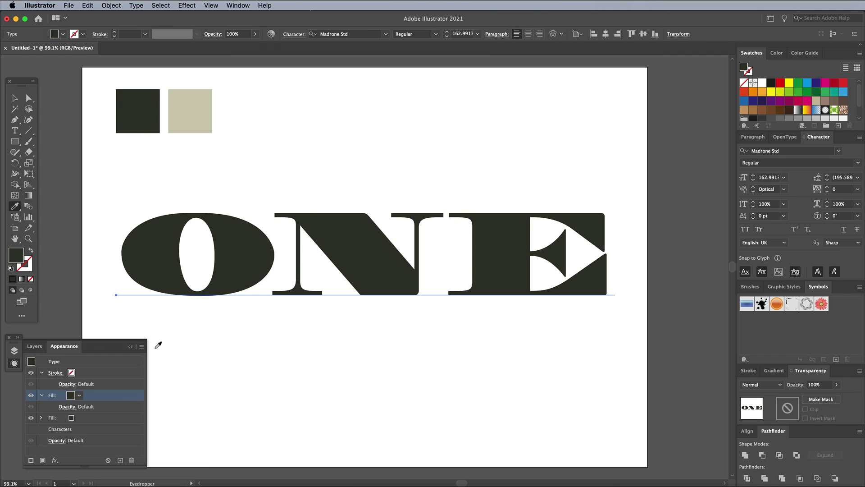
left_click(192, 126)
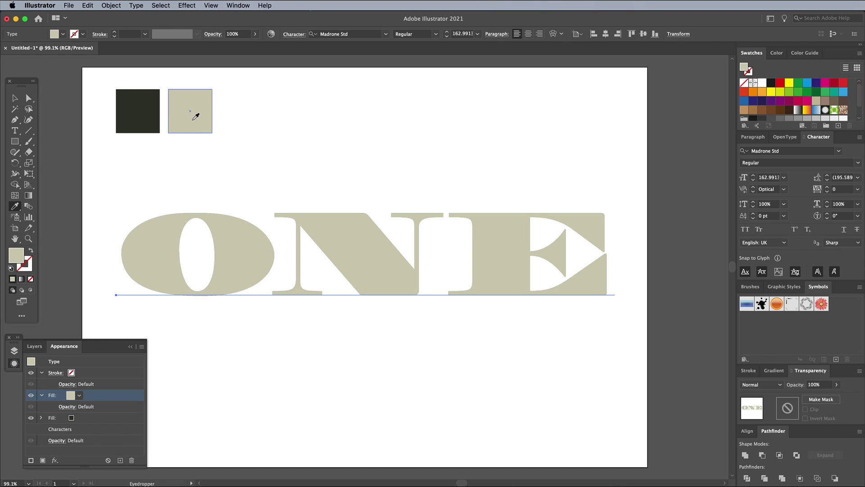
left_click(16, 99)
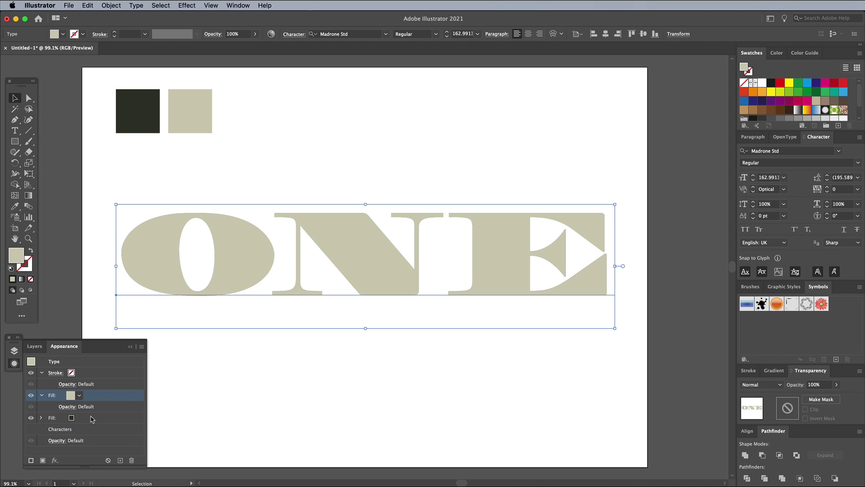
- Apply a 5 px Offset Path to the lower dark olive fill
left_click(91, 418)
left_click(56, 461)
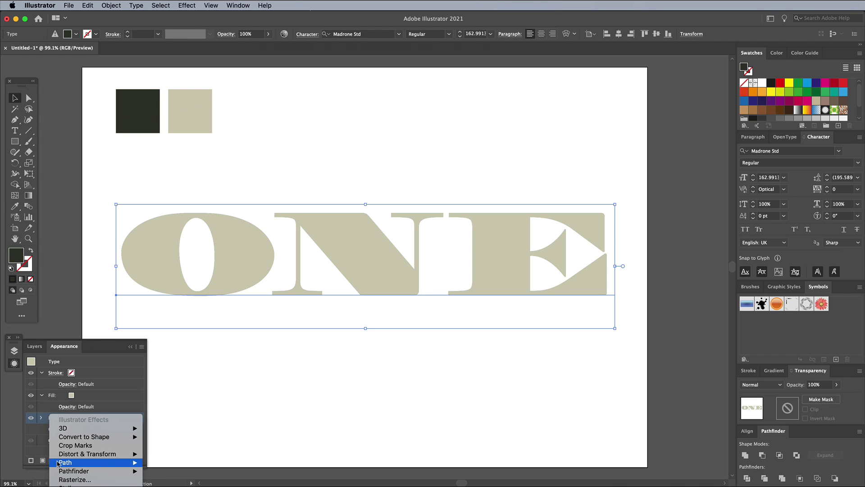
mouse_move(75, 464)
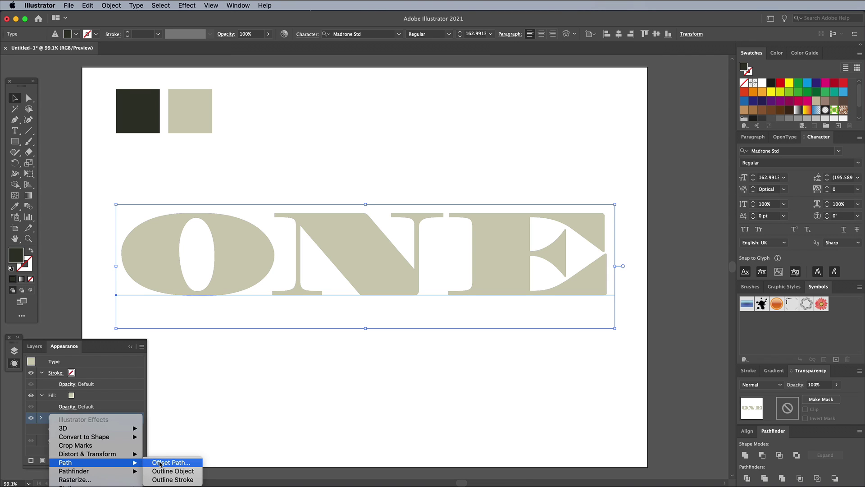
left_click(160, 462)
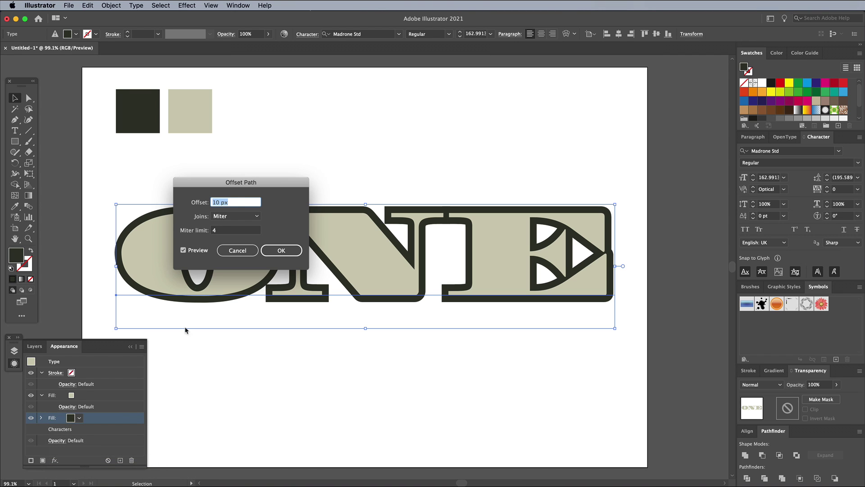
left_click_drag(241, 185, 414, 178)
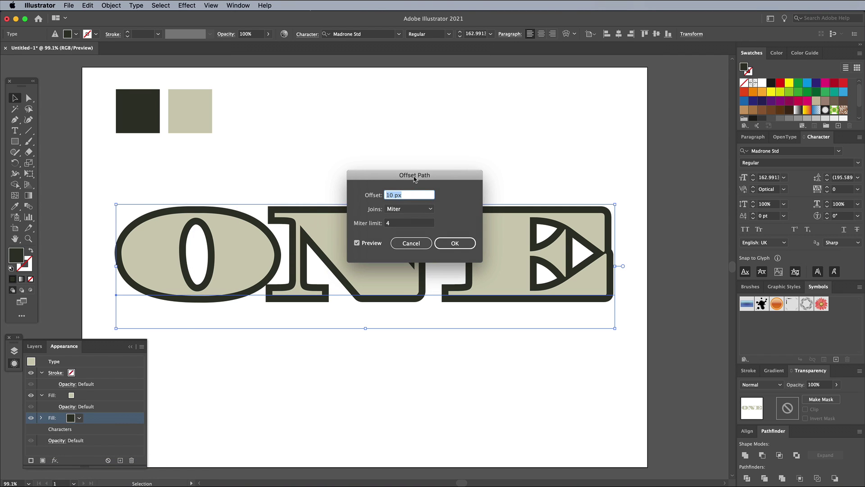
type("5")
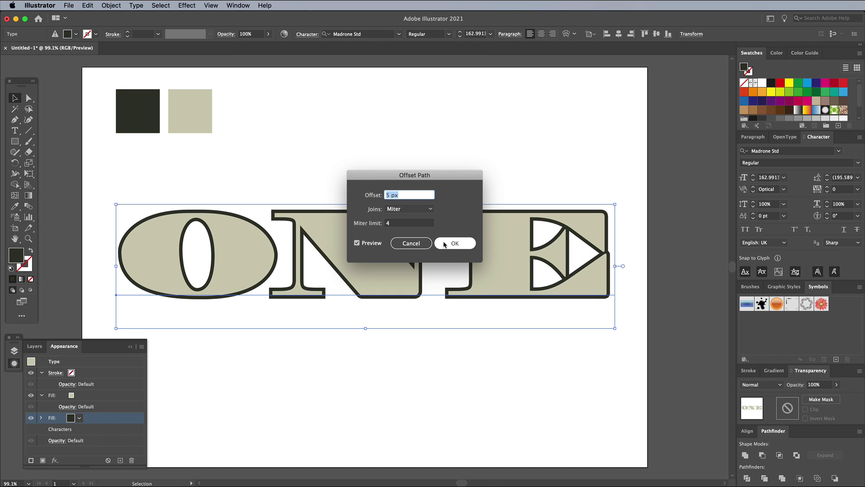
left_click(455, 243)
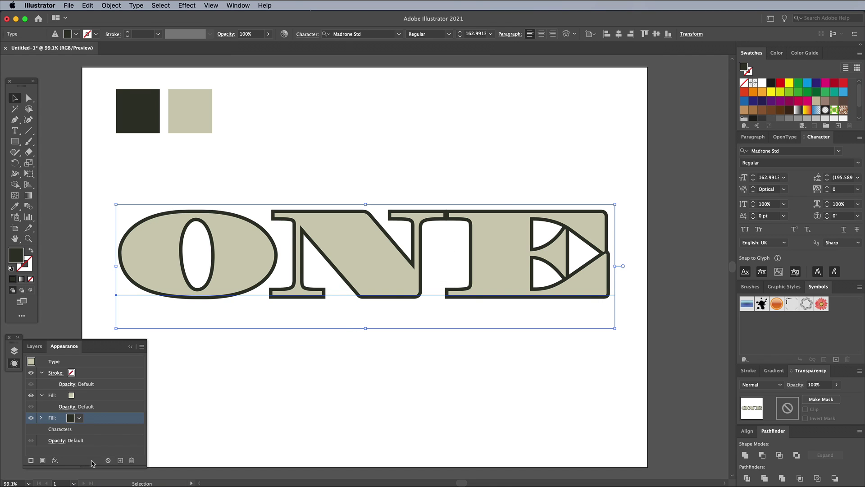
- Add a Transform effect to the dark fill: move 1 px horizontally and 1 px vertically, 20 copies
left_click(54, 460)
mouse_move(69, 457)
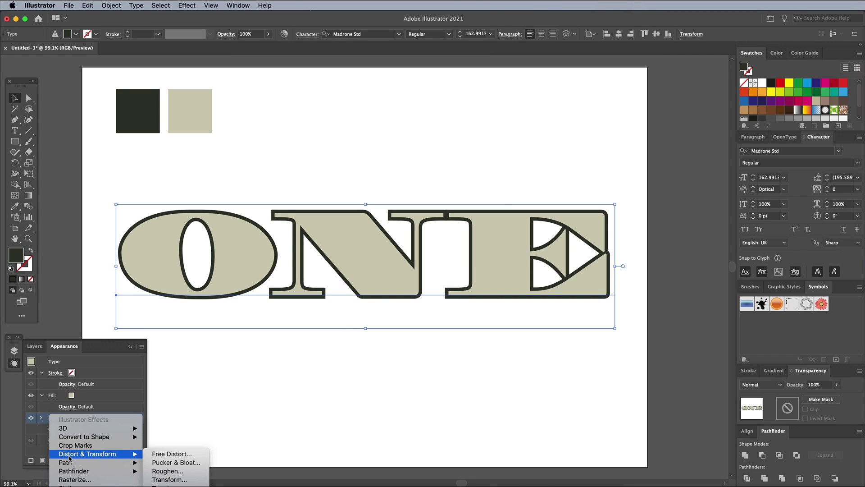
left_click(169, 479)
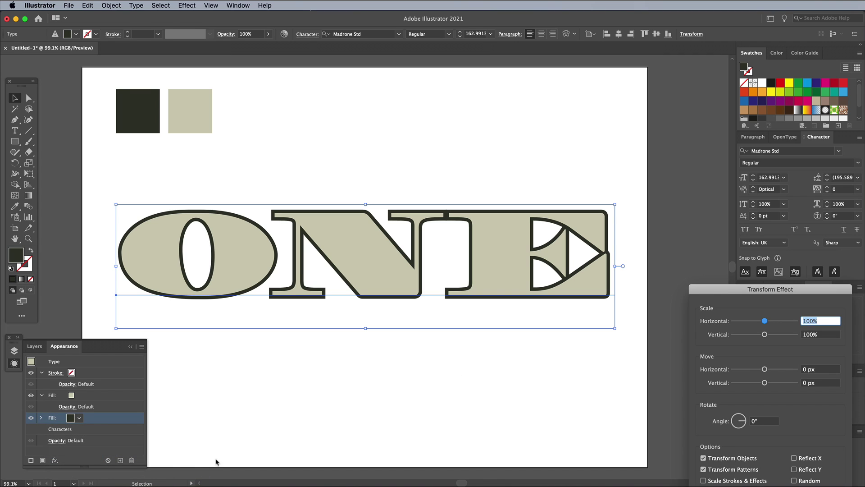
left_click_drag(576, 120, 579, 130)
left_click(676, 207)
key("Up")
key("Tab")
key("Up")
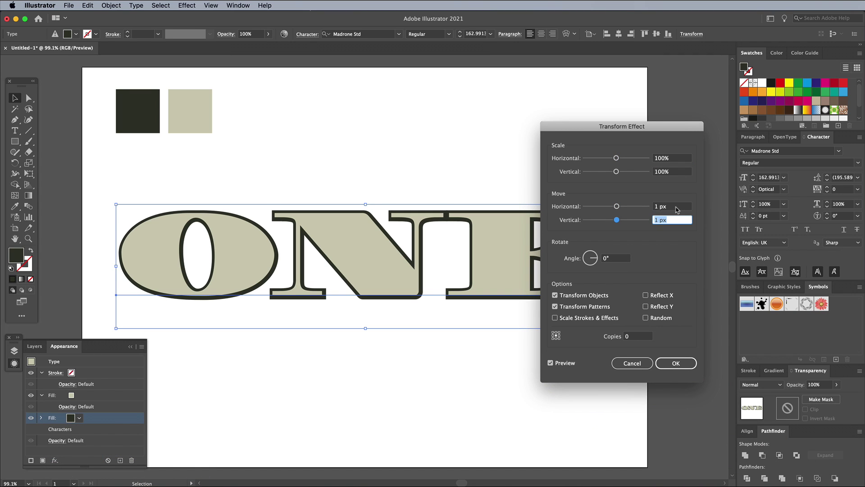
left_click(629, 337)
key("shift+Up")
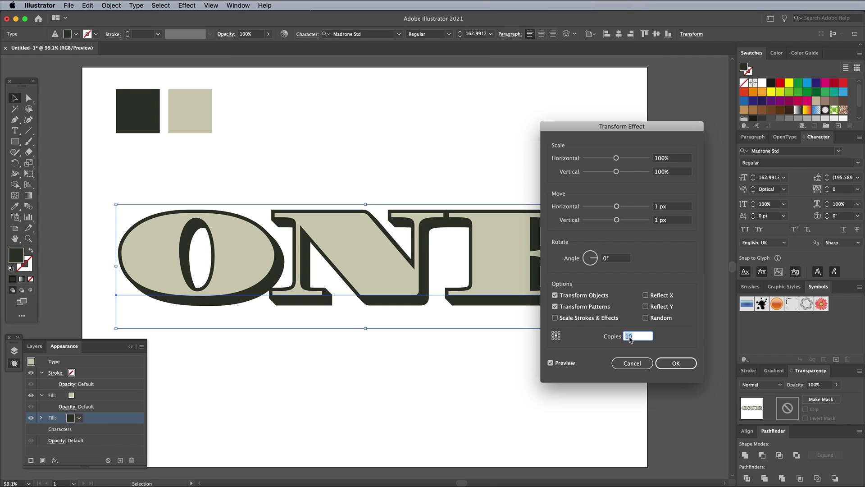
key("shift+Up")
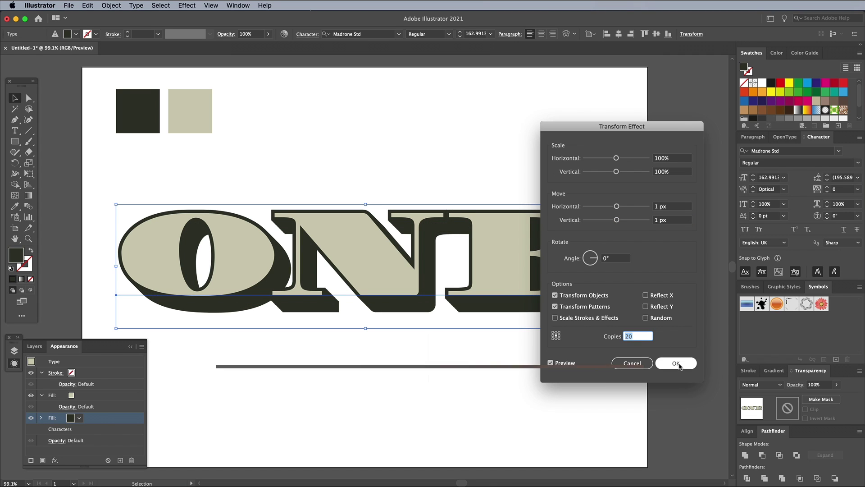
left_click(679, 363)
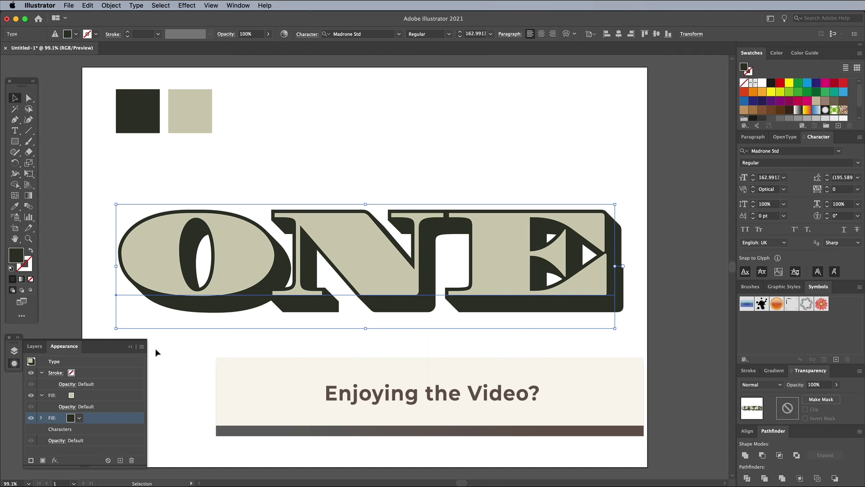
- Duplicate the dark extruded fill to create a new top fill
left_click(141, 346)
key("Escape")
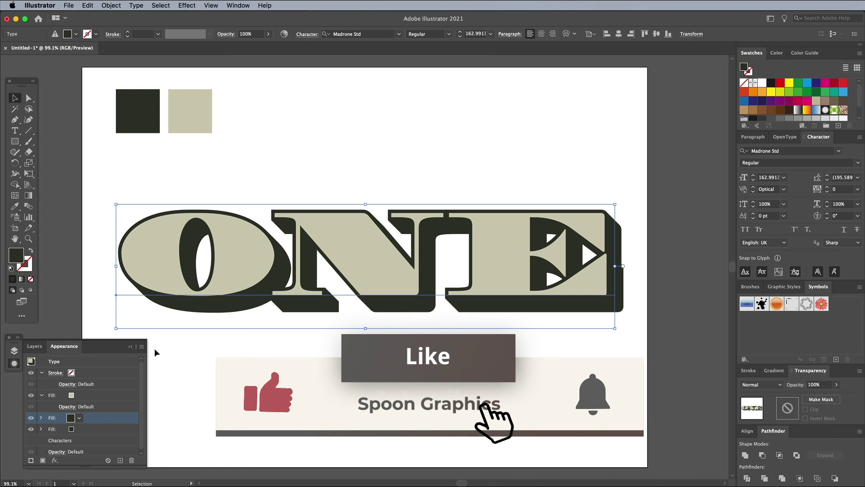
left_click_drag(114, 421, 115, 394)
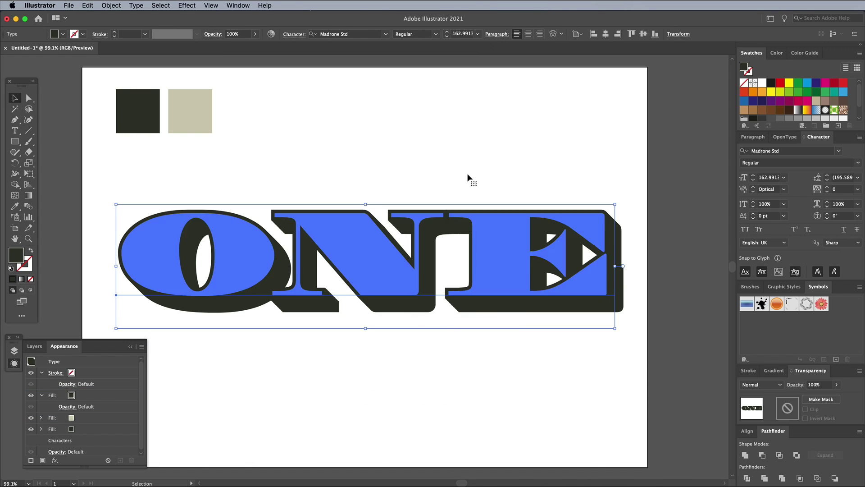
- Fill the top layer with a thick-stripe pattern from the Basic Graphics_Lines library
left_click(859, 53)
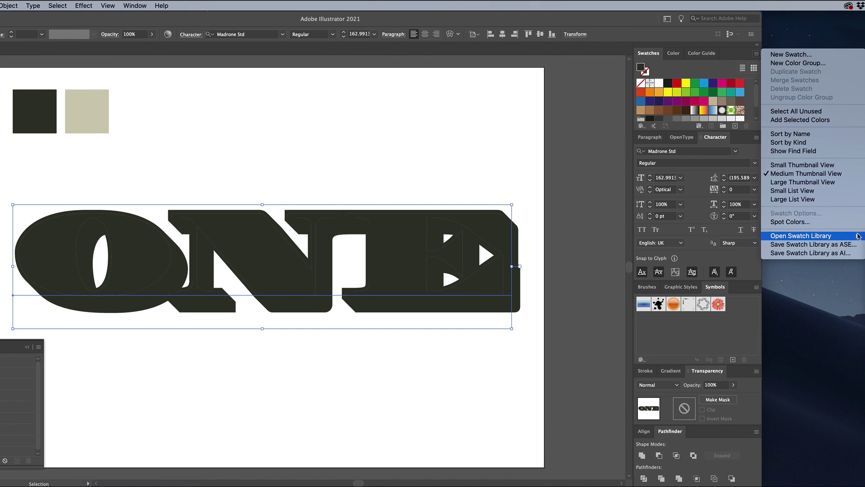
mouse_move(856, 236)
mouse_move(792, 338)
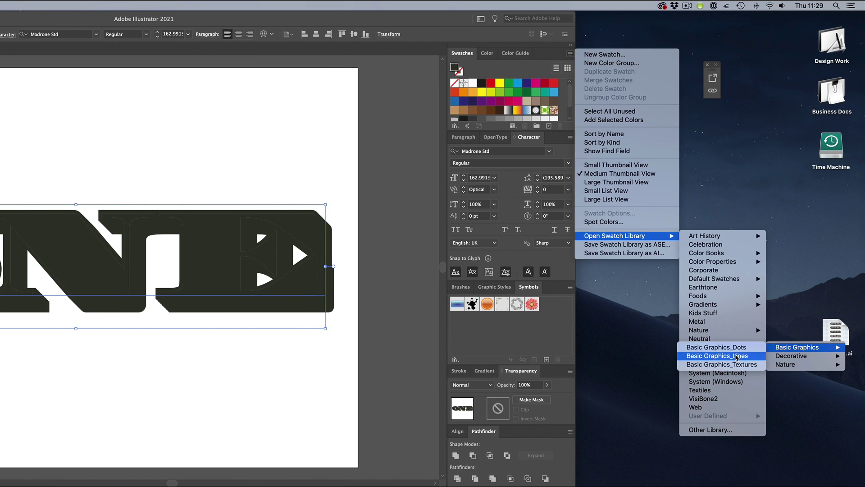
left_click(718, 355)
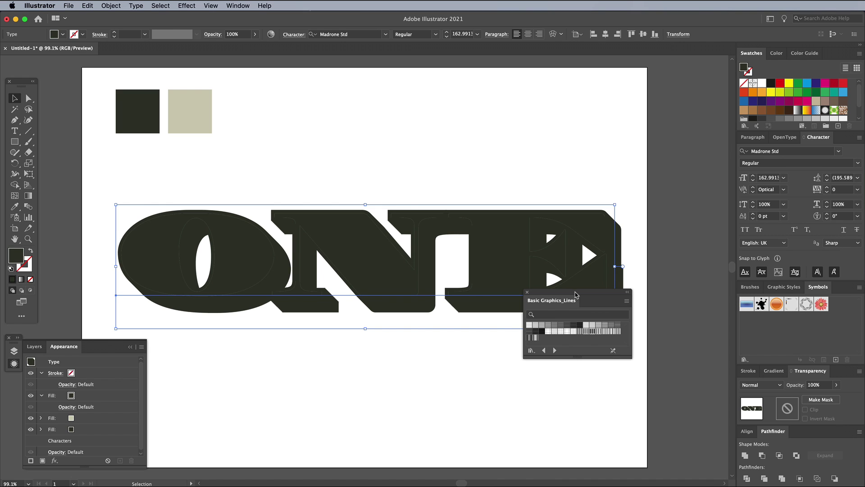
left_click_drag(579, 293, 616, 118)
left_click(570, 151)
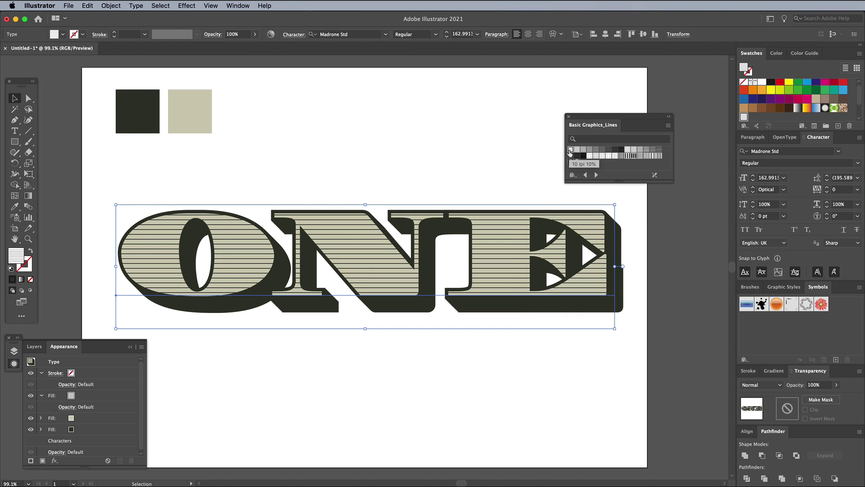
left_click(577, 150)
left_click(583, 150)
left_click(590, 150)
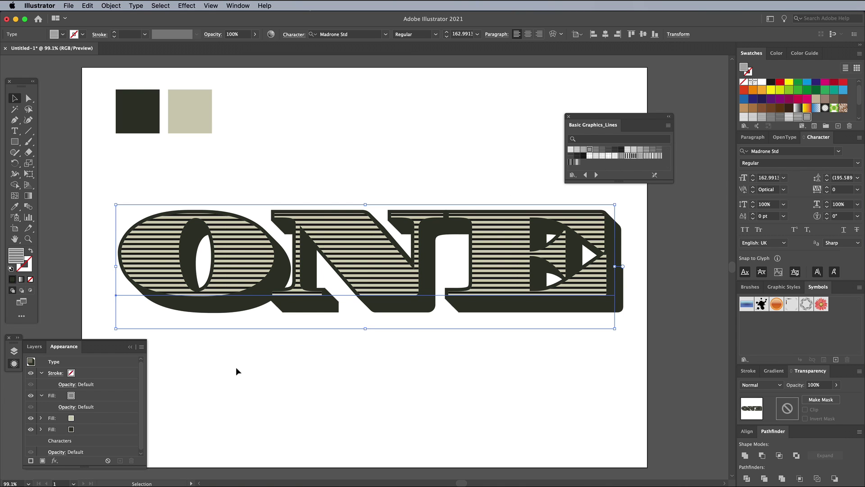
- Apply a negative Offset Path to the striped fill, leaving a beige rim inside each letter
left_click(99, 395)
left_click(55, 461)
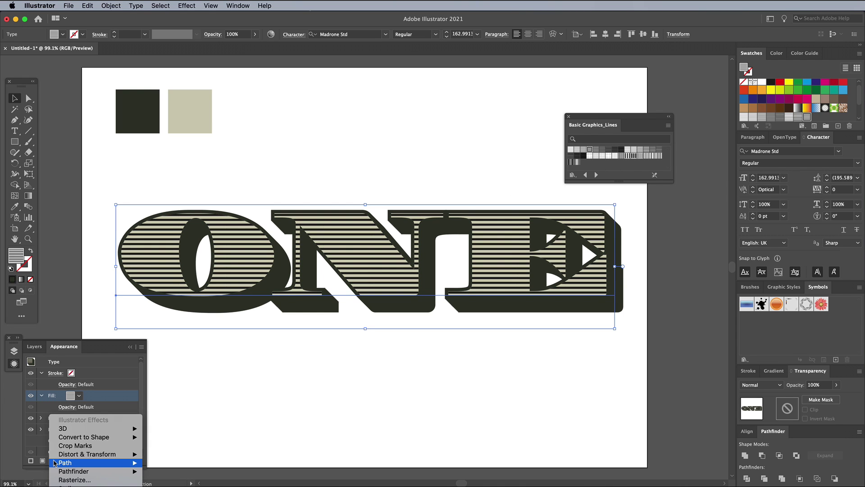
mouse_move(60, 464)
left_click(156, 463)
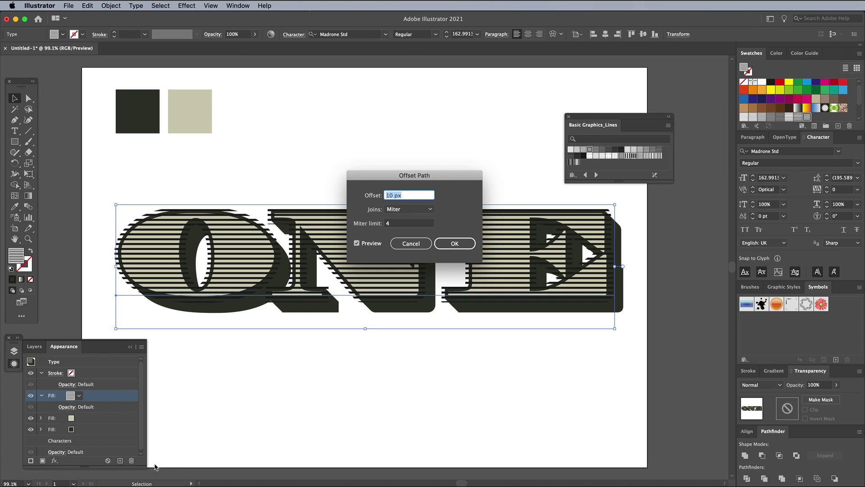
type("-4")
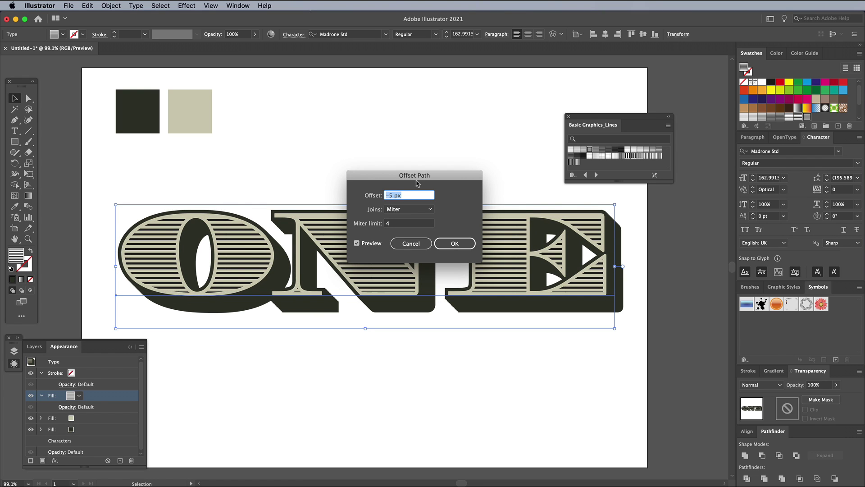
left_click(455, 243)
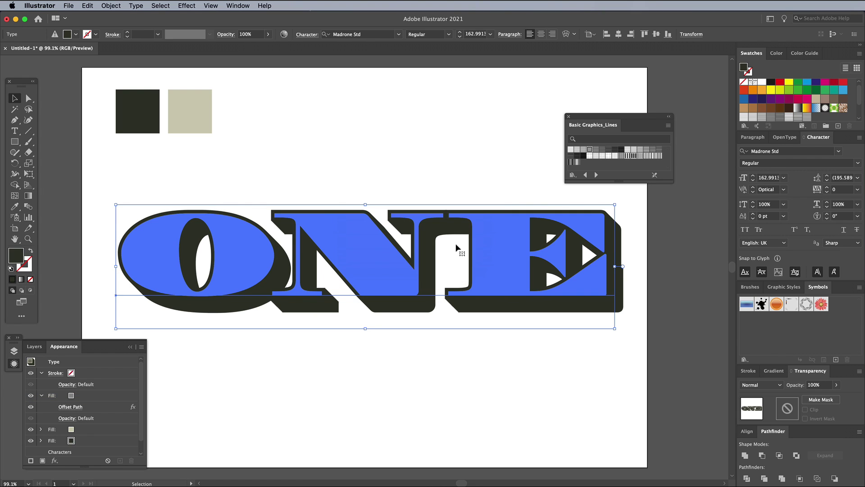
- Add a Transform effect to the striped fill at 45°, transforming patterns only, not objects
left_click(95, 397)
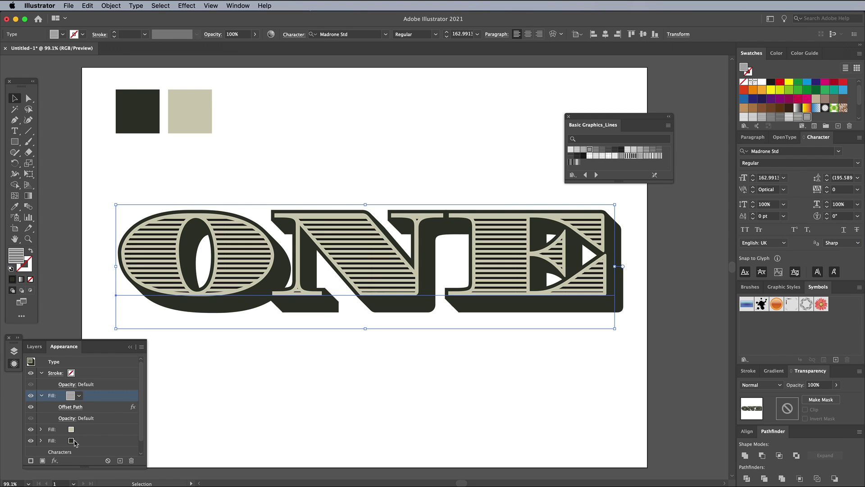
left_click(55, 460)
mouse_move(81, 455)
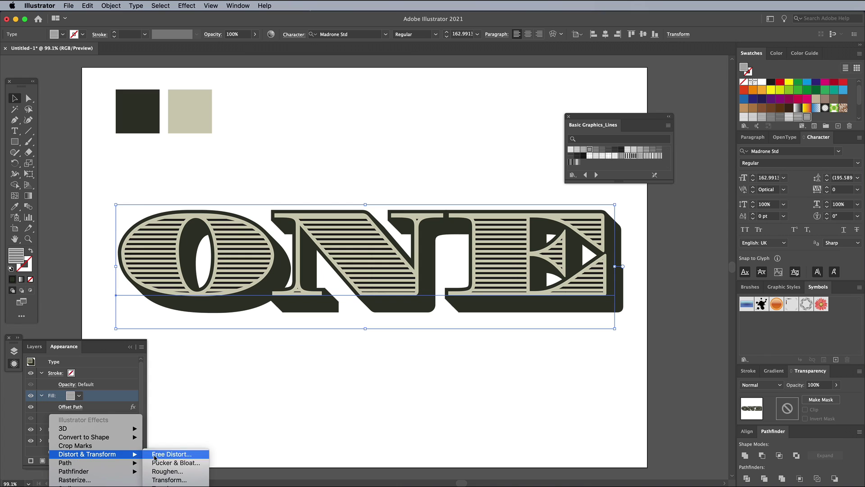
left_click(169, 480)
left_click(604, 259)
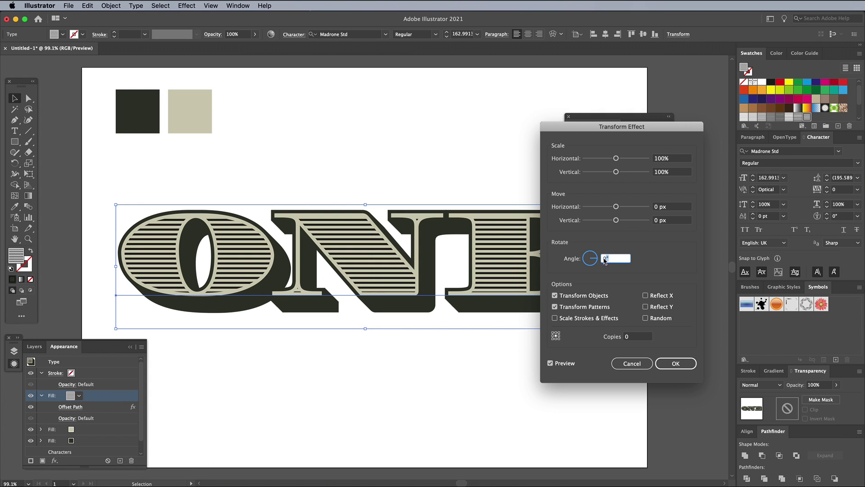
type("45")
left_click(600, 283)
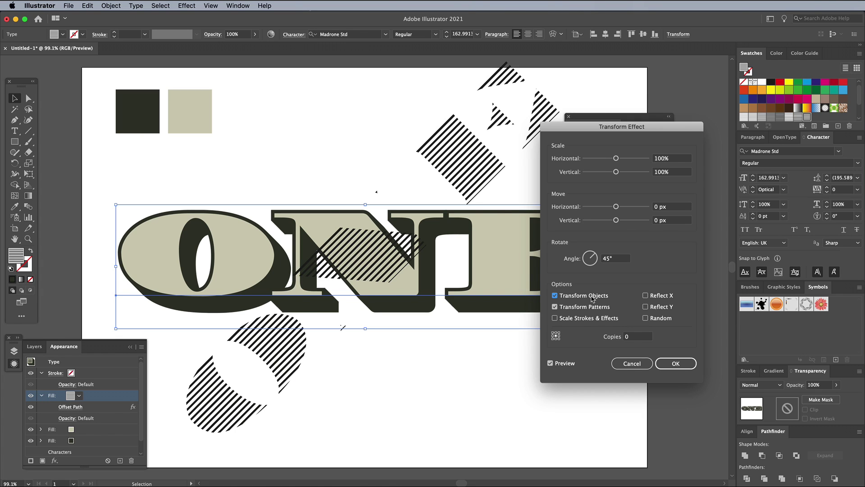
left_click(592, 297)
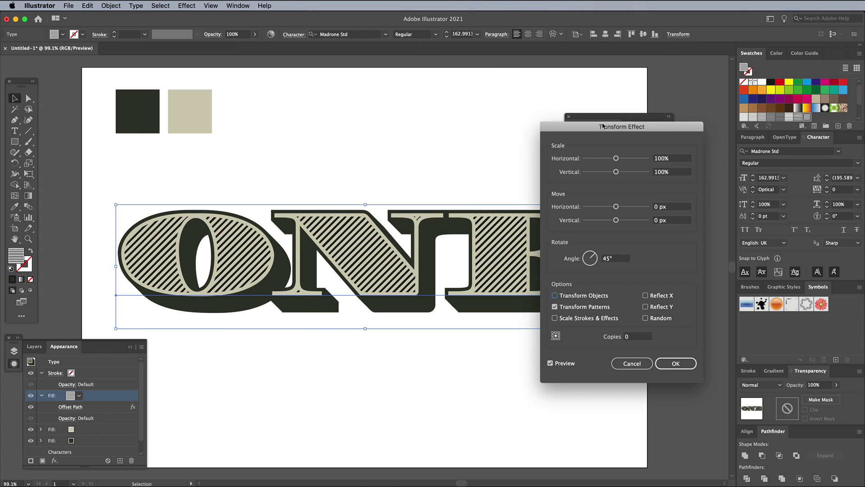
- Lower the stripe angle to 34°, apply the effect, and reselect the ONE text
left_click_drag(602, 127, 674, 115)
left_click(690, 248)
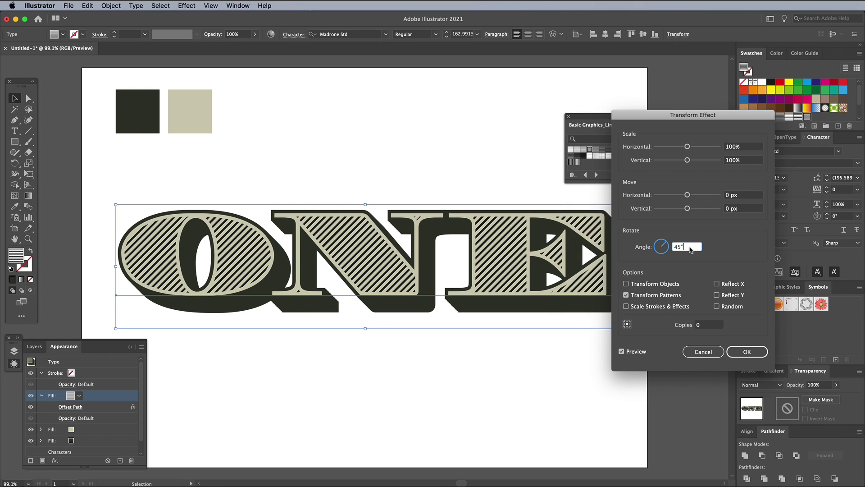
key("Down")
key("Down")
key("Down")
key("Down")
key("Down")
key("Down")
key("Down")
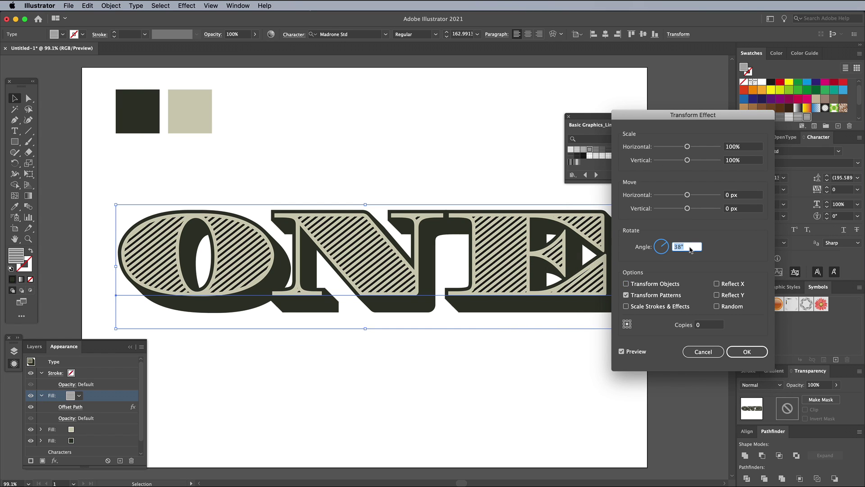
key("Down")
key("Down")
key("Down")
key("Down")
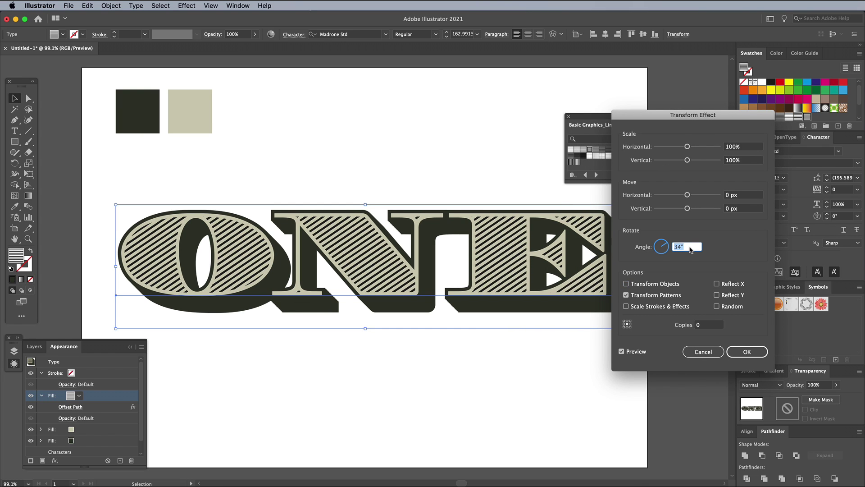
left_click(746, 351)
left_click(548, 353)
left_click(537, 281)
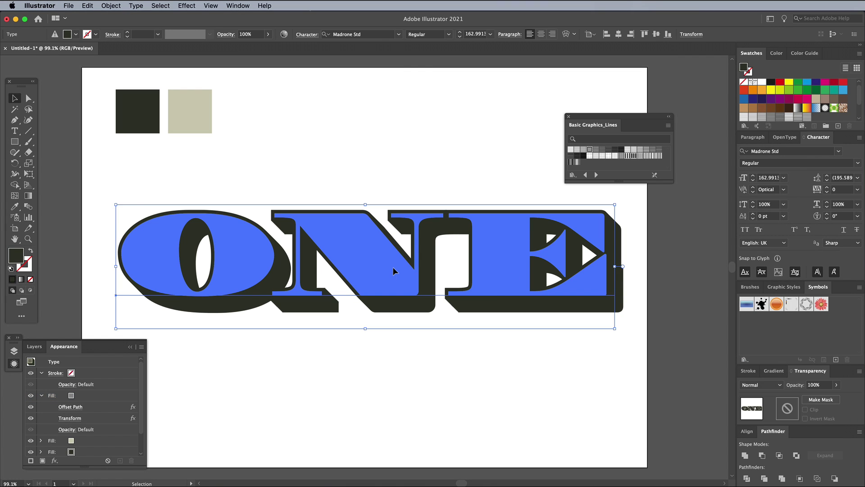
- Replace the word ONE with DOLLAR
double_click(392, 268)
key("super+a")
type("DOLL")
left_click(15, 98)
- Scale DOLLAR down to about 81 pt so it fits across the artboard, then reselect it
key("super+minus")
key("super+minus")
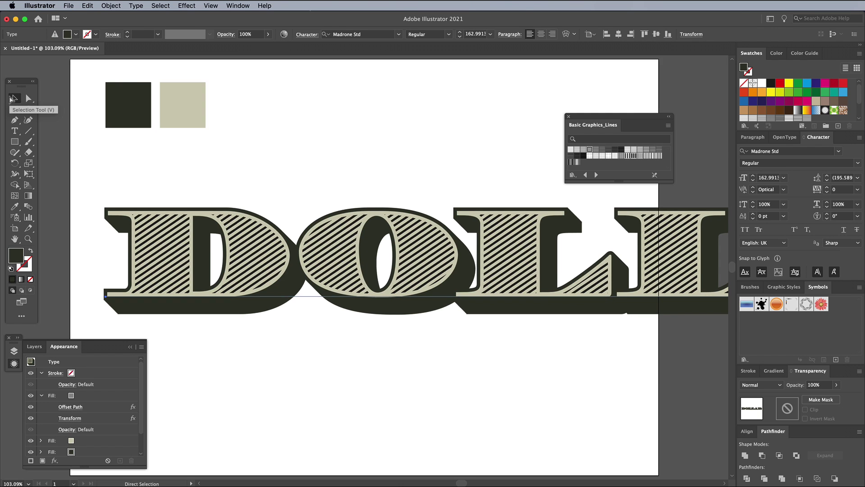
left_click_drag(617, 236, 374, 266, "shift")
left_click(314, 243)
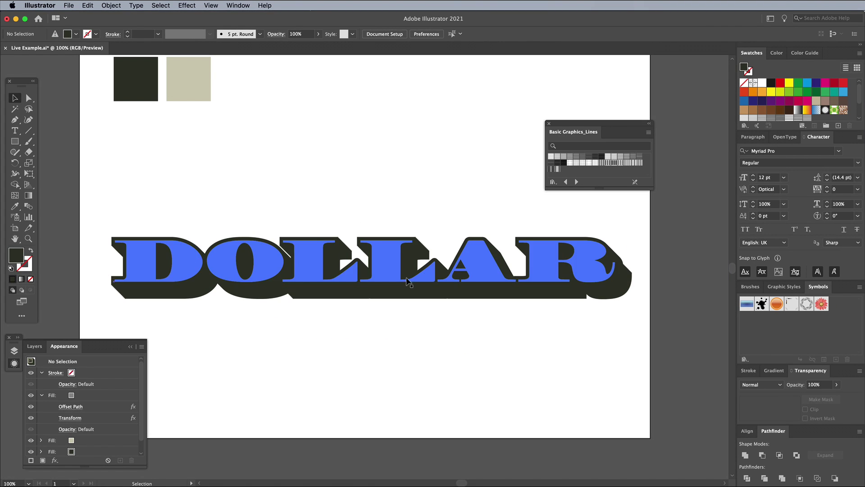
left_click(407, 280)
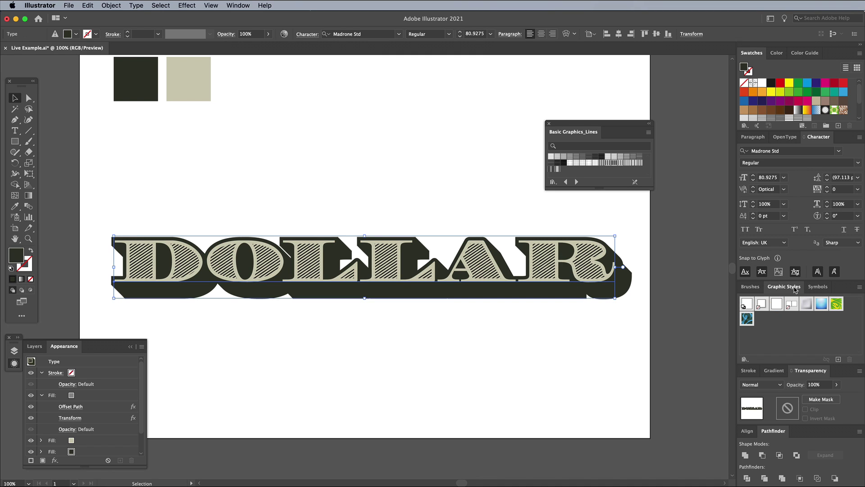
- Add a new text object reading ONE below DOLLAR, set in Madrone Std
key("t")
left_click(331, 359)
type("ONE")
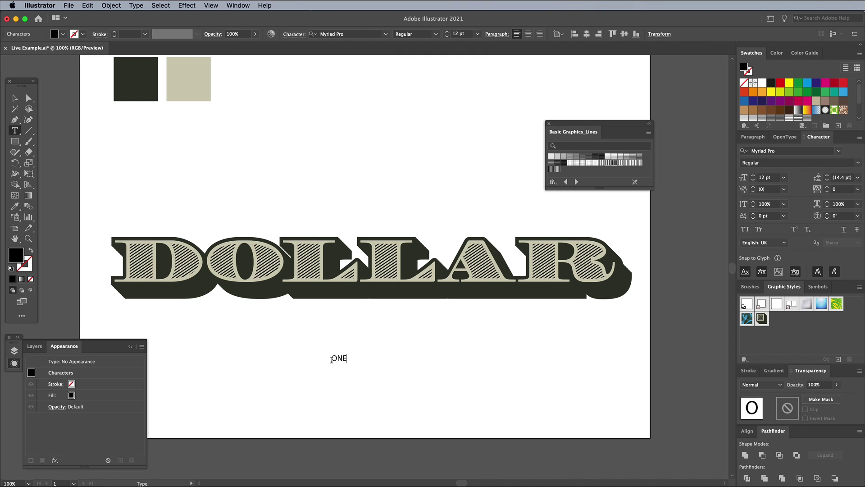
type("Madrone")
key("Return")
- Apply the saved striped 3D graphic style to ONE and move it above DOLLAR
left_click(784, 189)
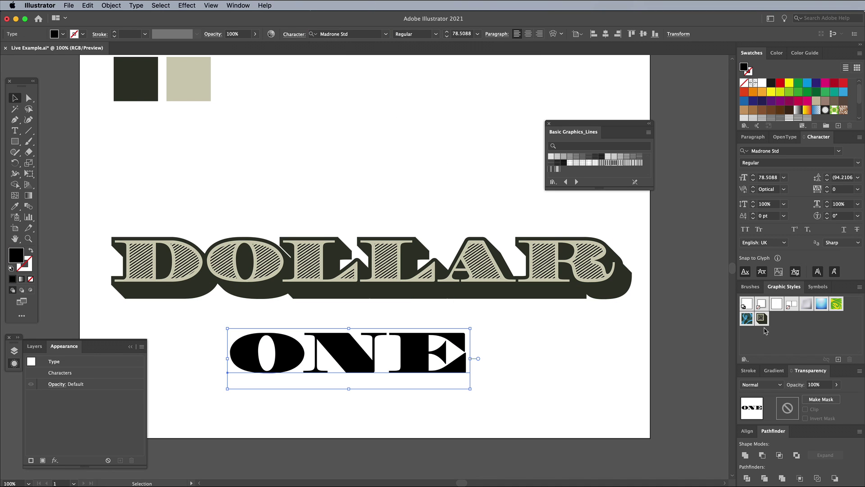
left_click(762, 318)
left_click_drag(344, 357, 342, 188)
left_click(419, 356)
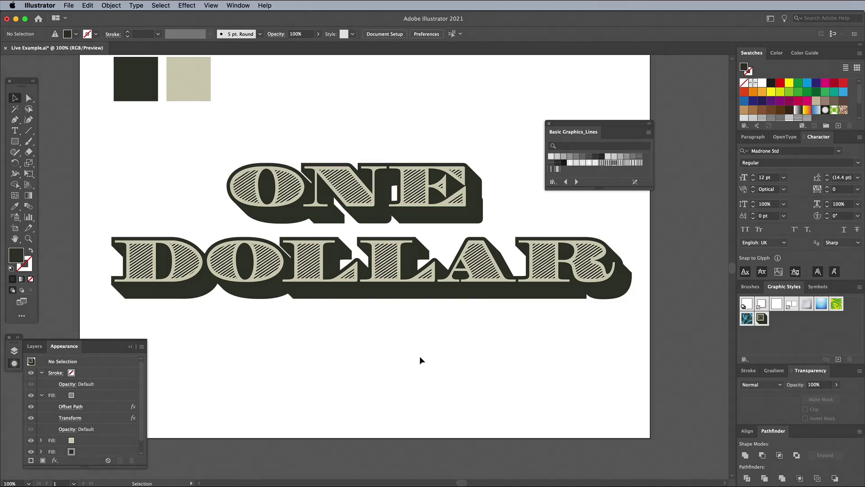